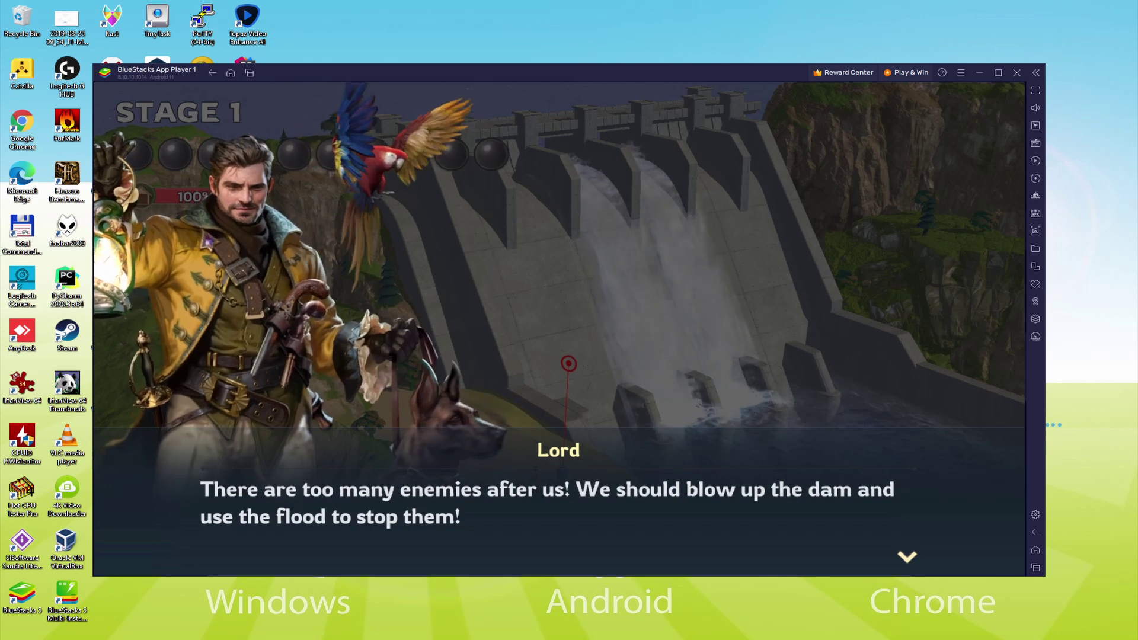
- Dismiss the Stage 1 dialogue and aiming tutorial, and fire the cannon at the dam wall
click(651, 489)
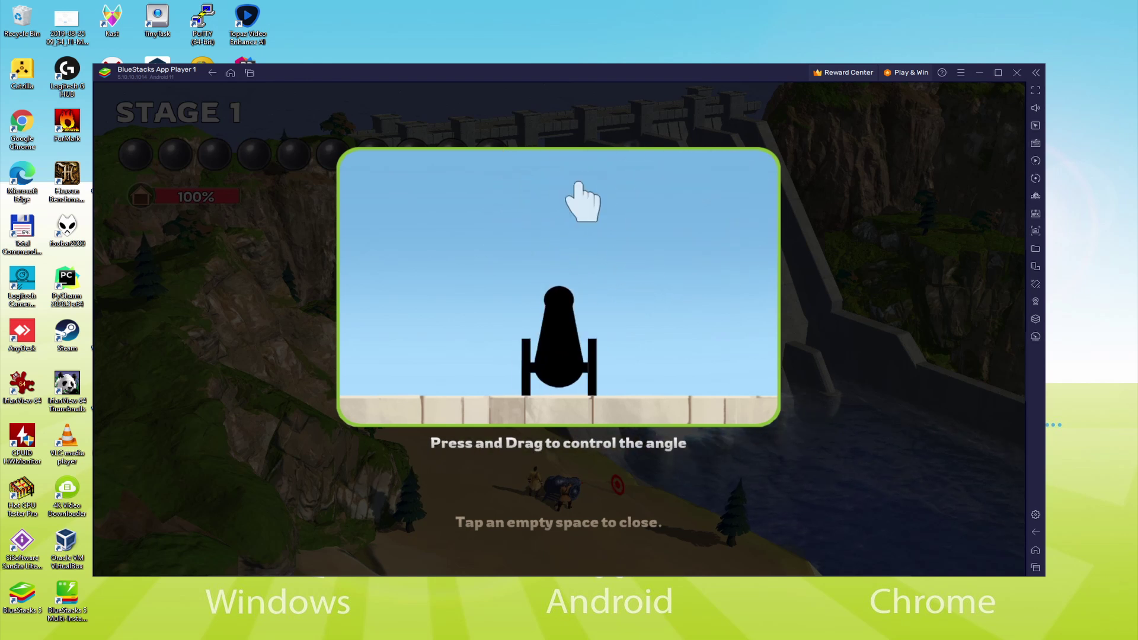
click(591, 448)
mouse_move(591, 449)
mouse_down()
mouse_move(599, 277)
mouse_move(818, 342)
mouse_move(581, 343)
mouse_move(587, 330)
mouse_up()
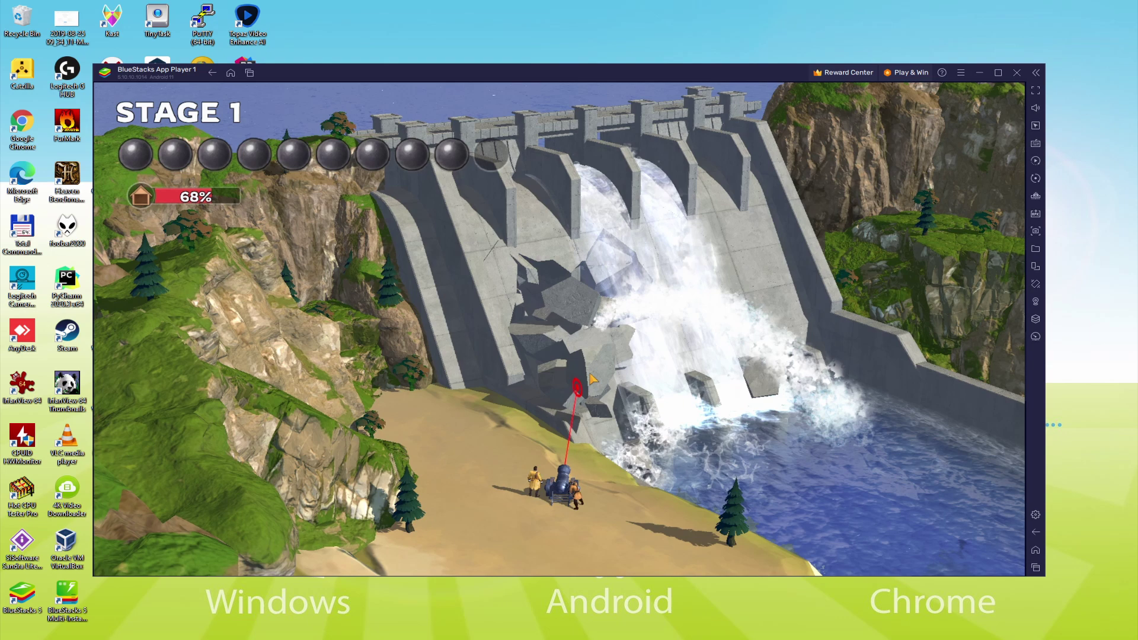
drag(591, 378, 693, 304)
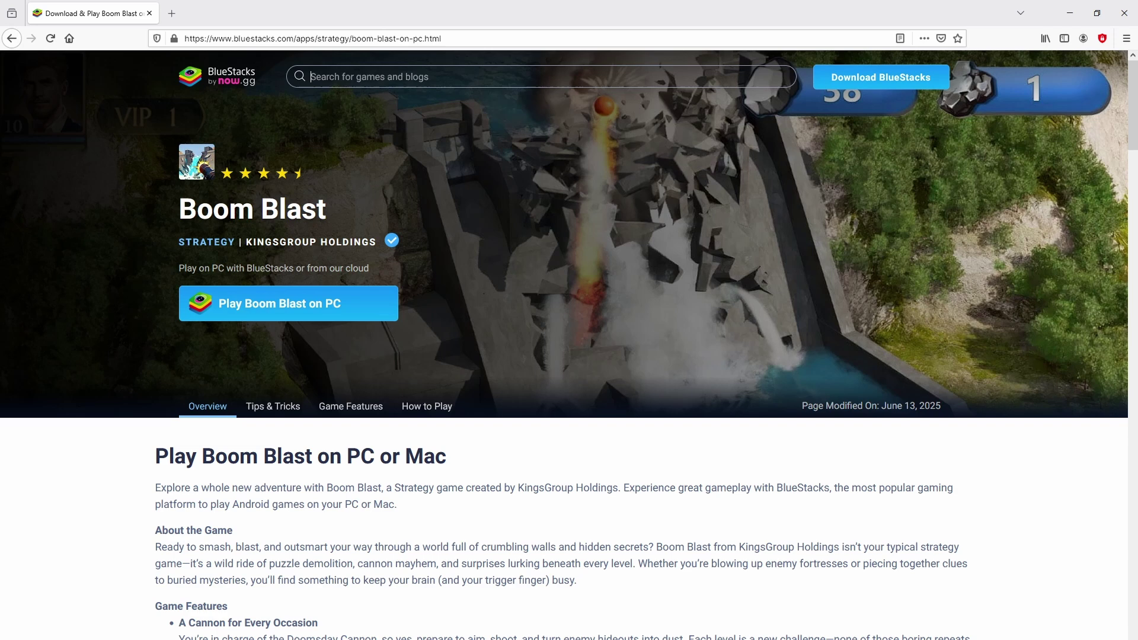
- Review the Boom Blast page on the BlueStacks website and start the Play Boom Blast on PC download
scroll(569, 344, down, 20)
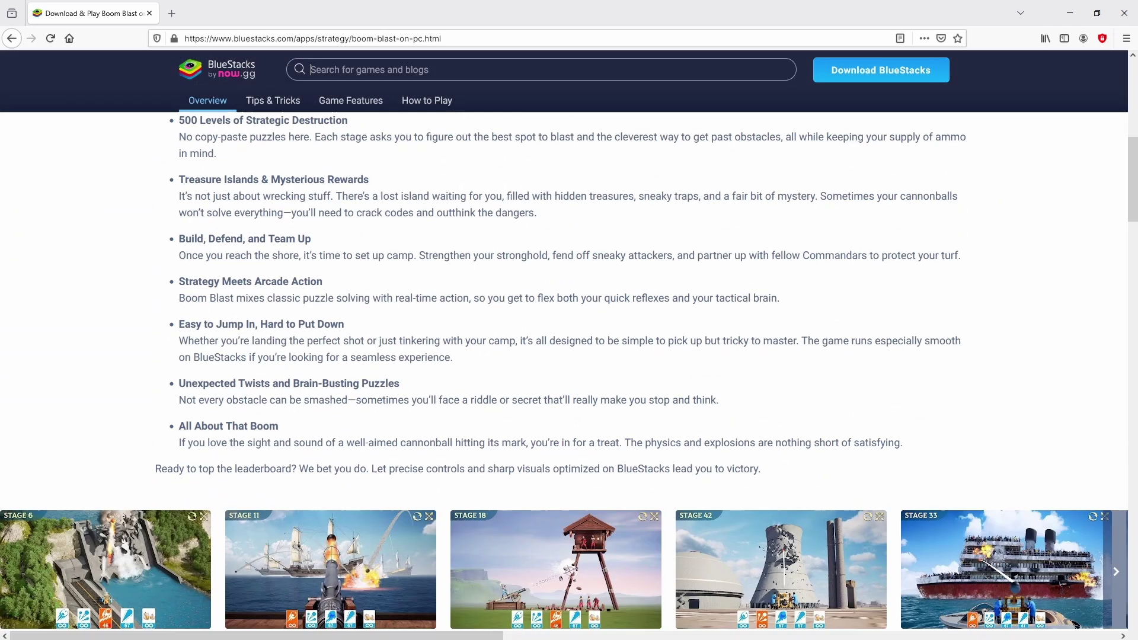
scroll(569, 355, down, 2)
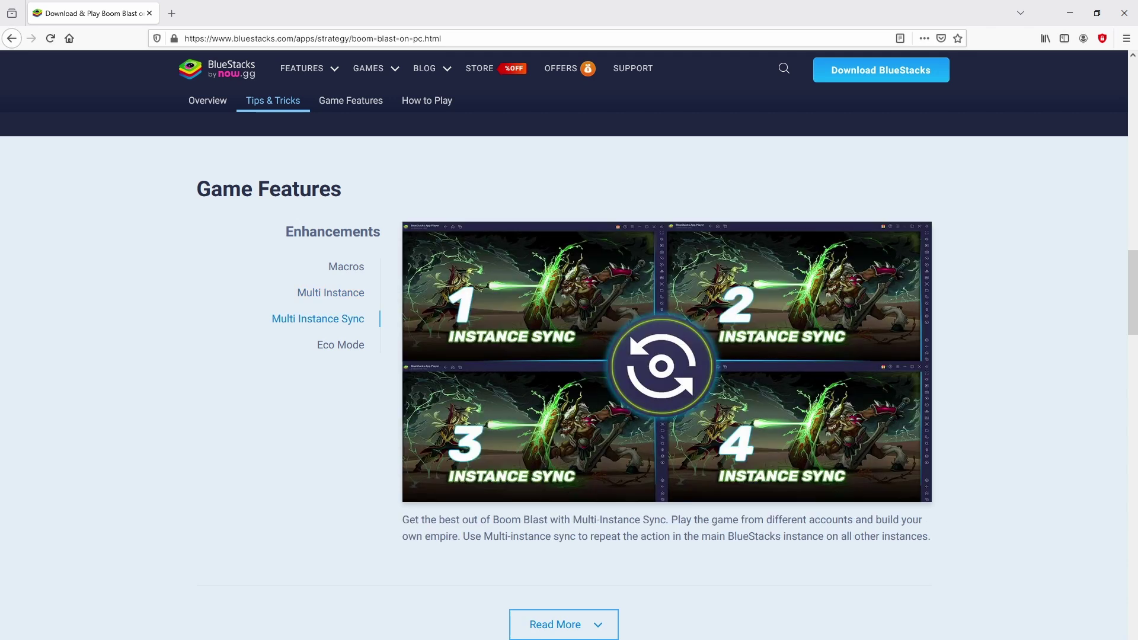
scroll(569, 356, up, 3)
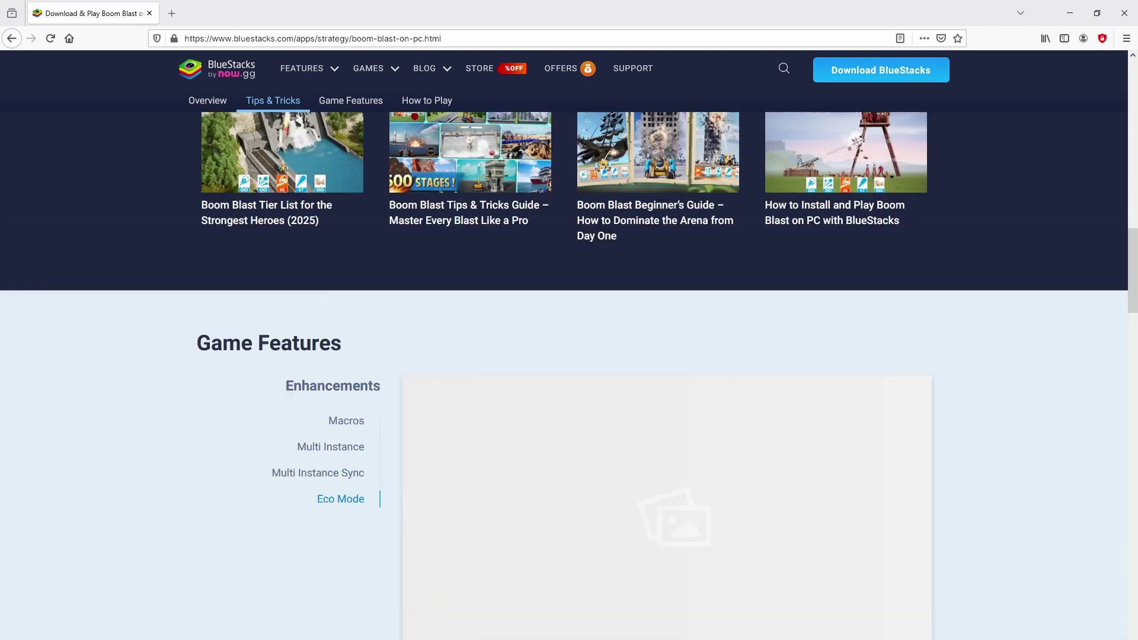
scroll(569, 356, up, 20)
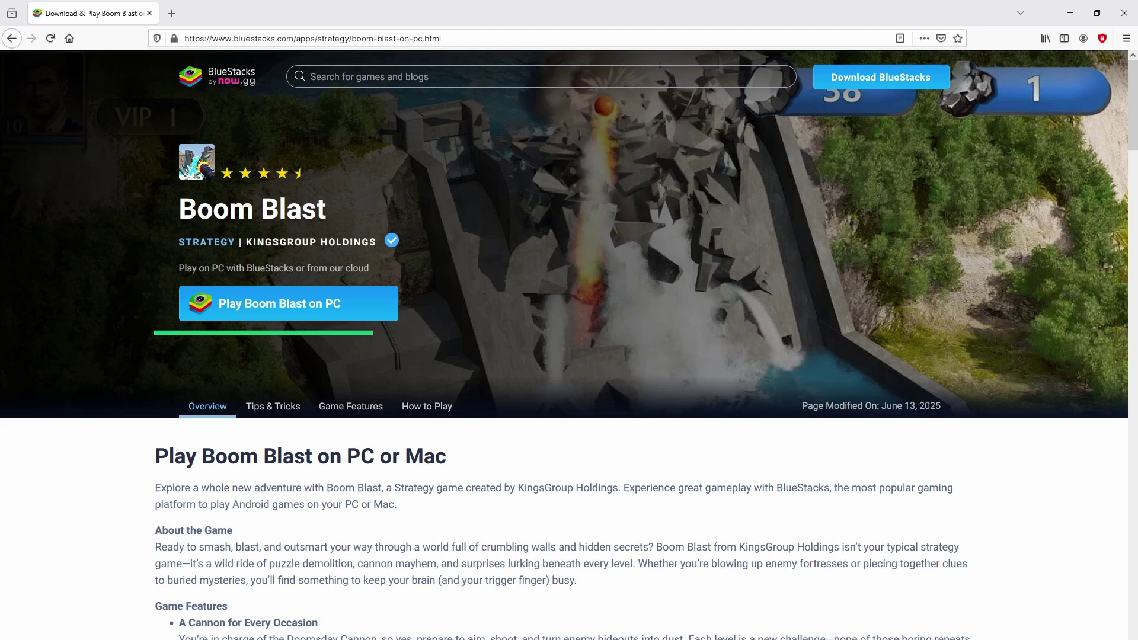
click(276, 278)
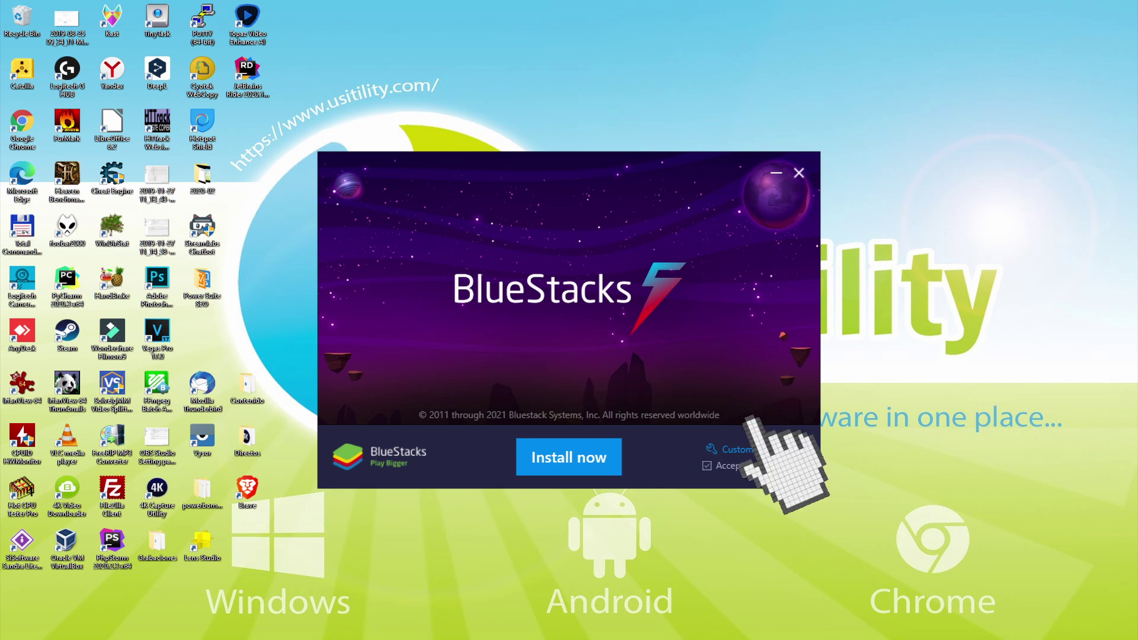
- Check the data path in the custom installation options, and install BlueStacks 5 with the default path
click(733, 449)
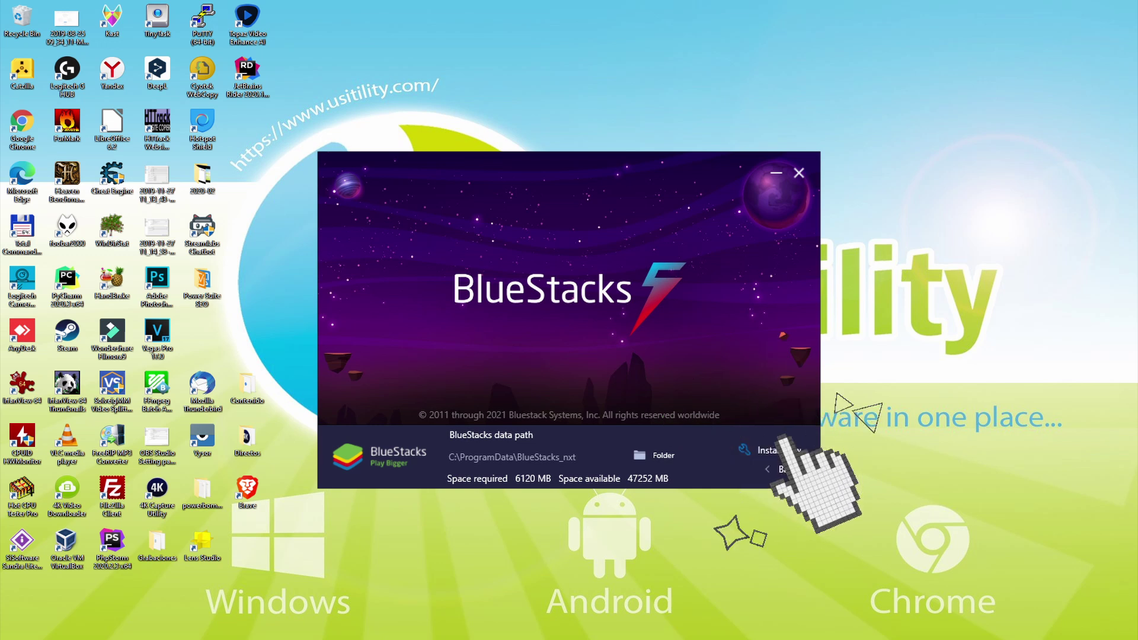
click(774, 469)
click(542, 454)
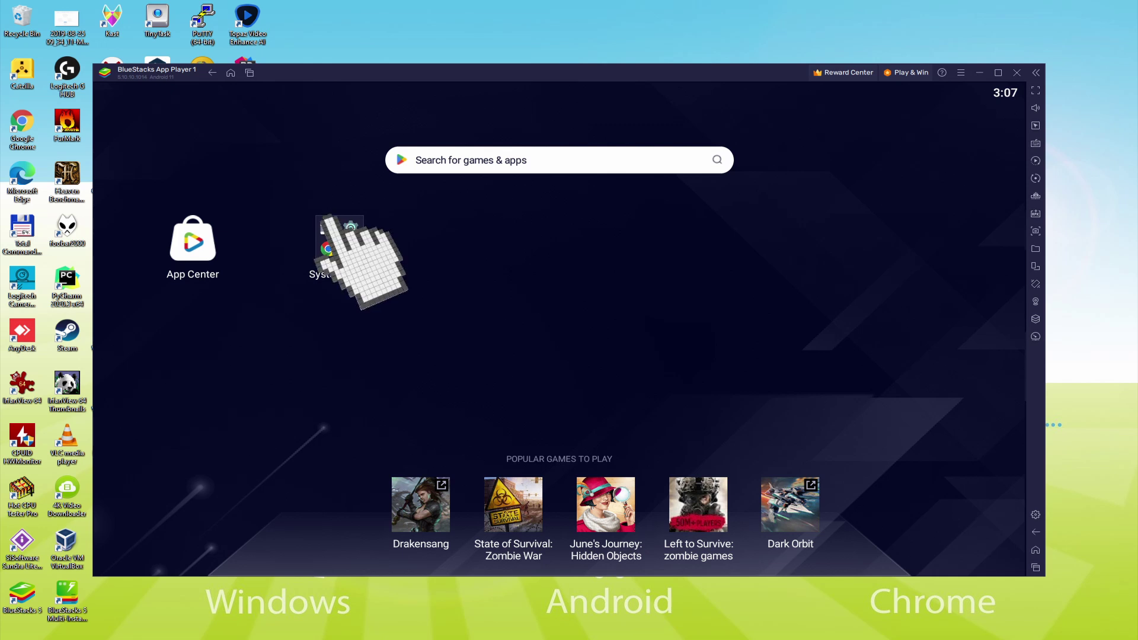
- Open the Play Store from the system apps and accept the Google terms and services with Back up to Google Drive turned off
click(339, 237)
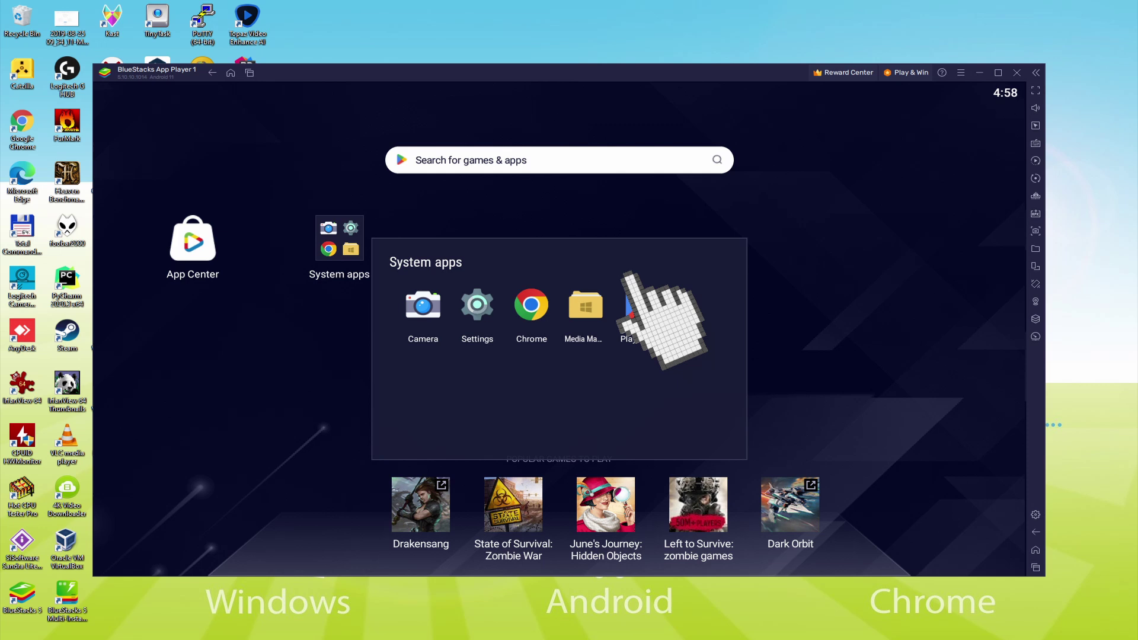
click(641, 305)
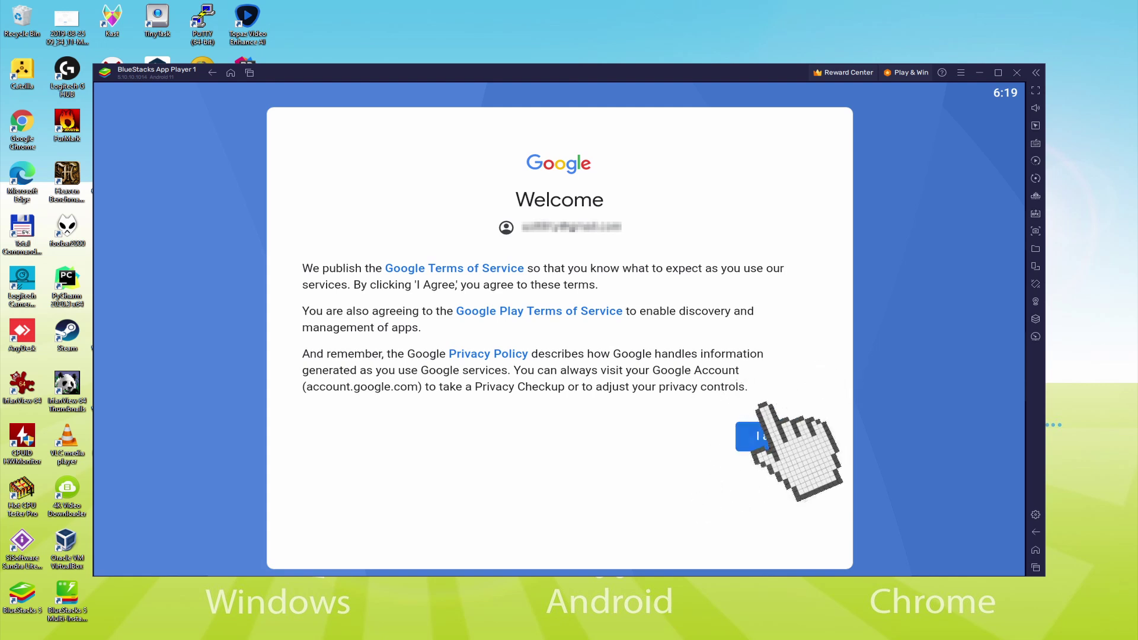
click(759, 437)
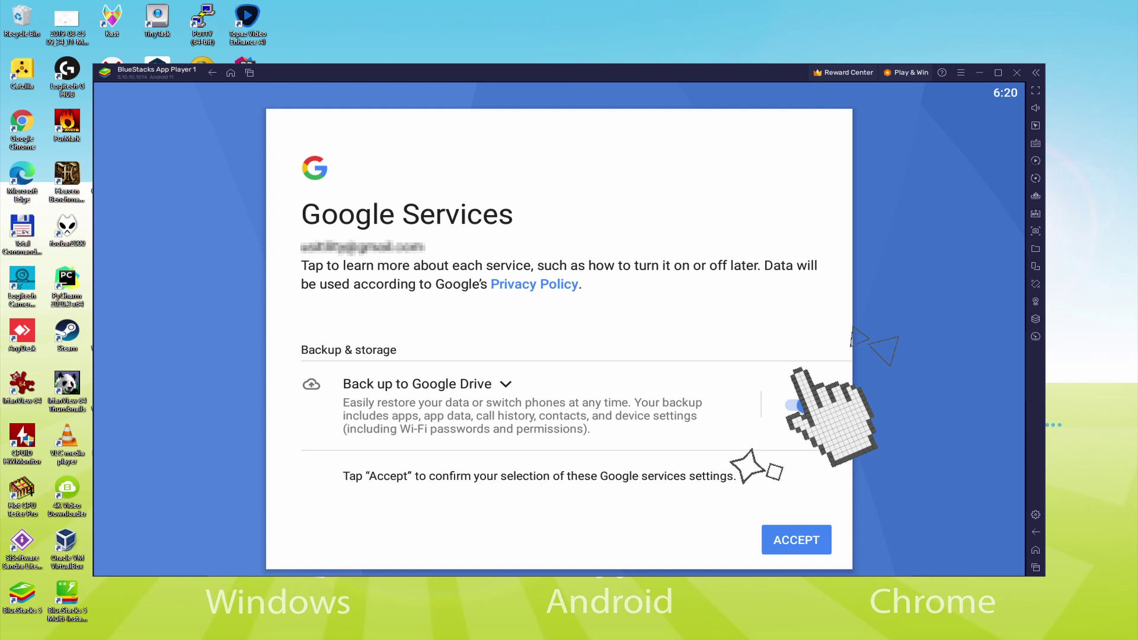
click(795, 405)
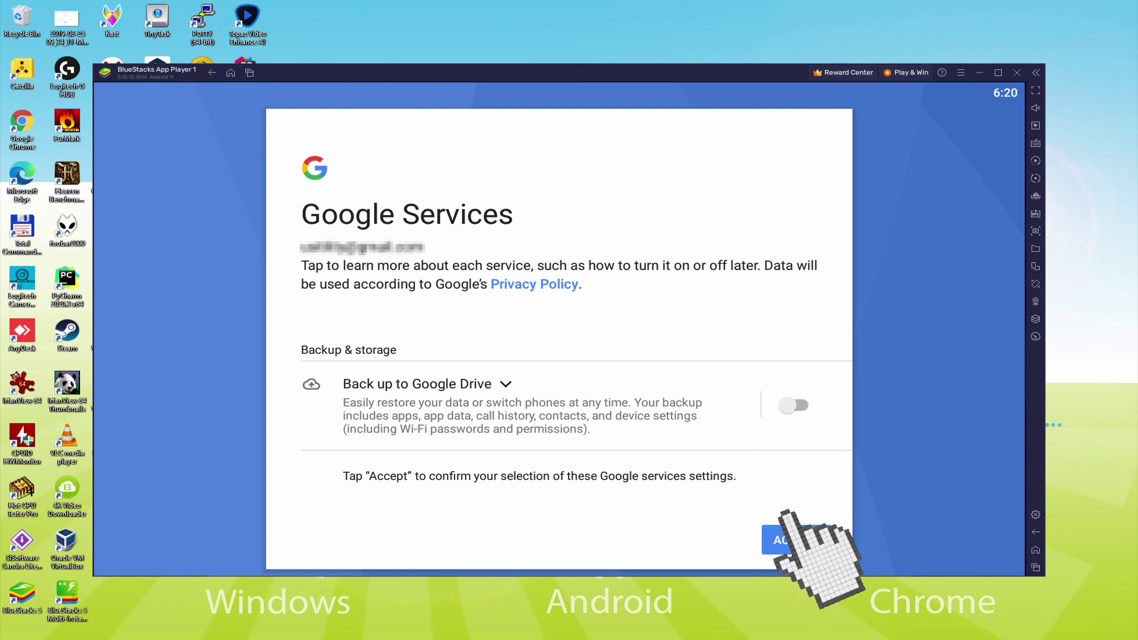
click(778, 540)
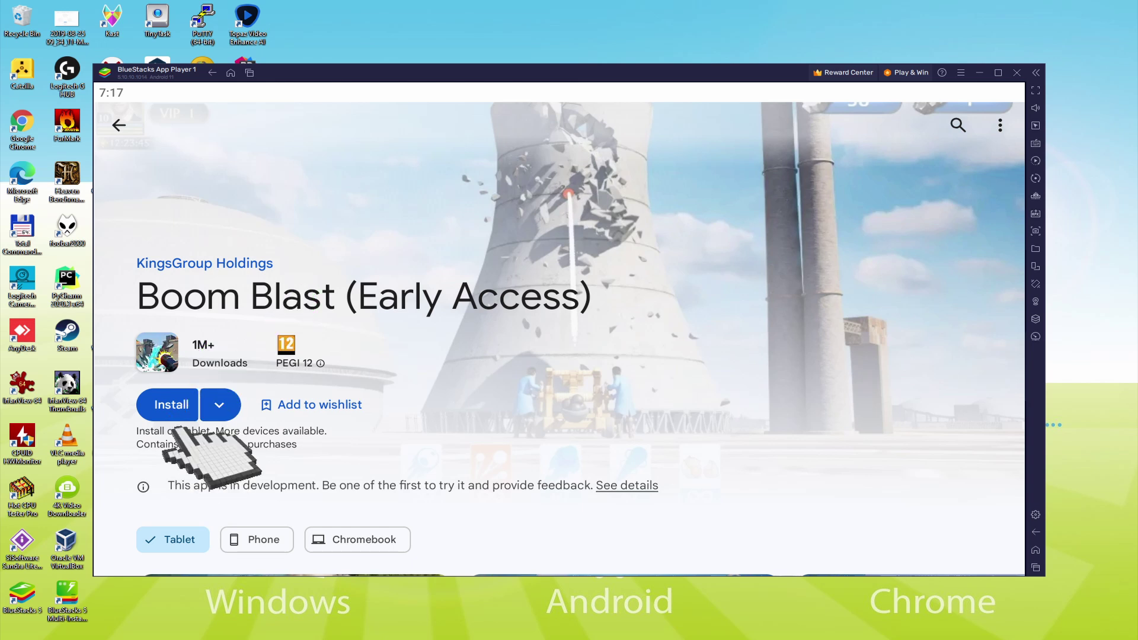
- Install Boom Blast (Early Access) from its store page and launch it from the BlueStacks home screen
click(172, 405)
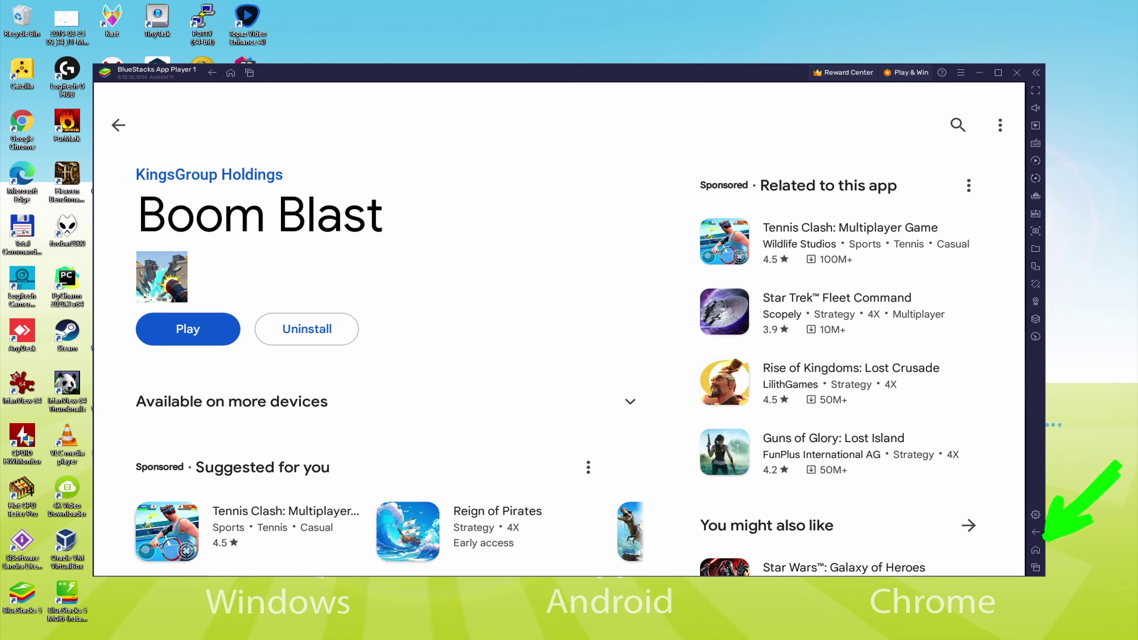
click(1036, 532)
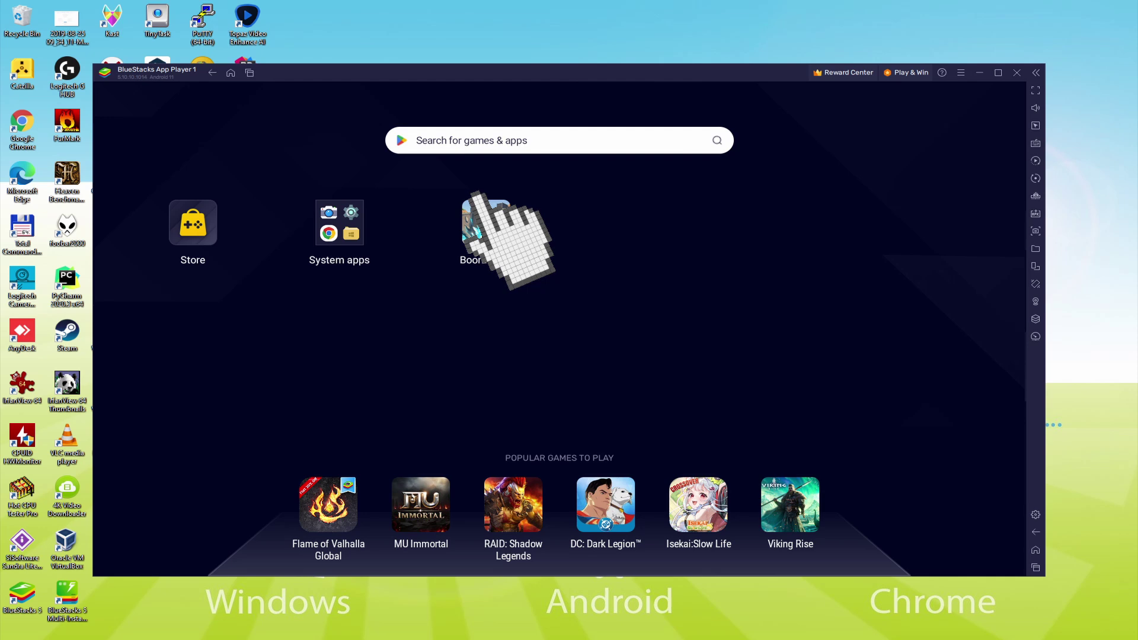
click(486, 222)
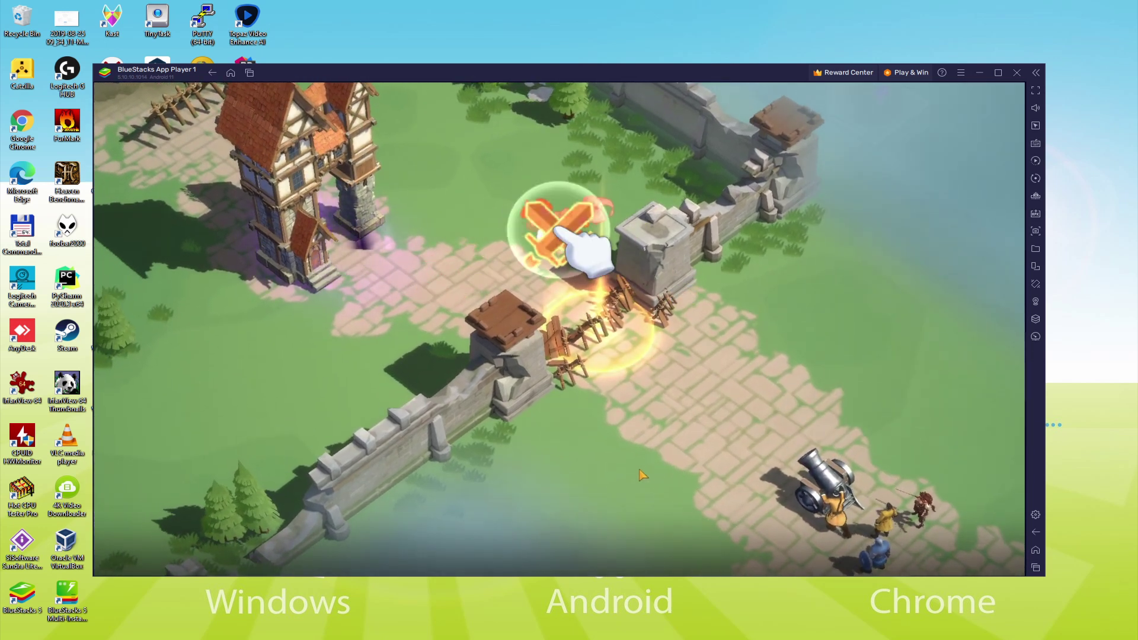
- Start the Stage 2 battle at the broken gate, shoot the enemy and demolish the castle gate with cannon fire
click(559, 233)
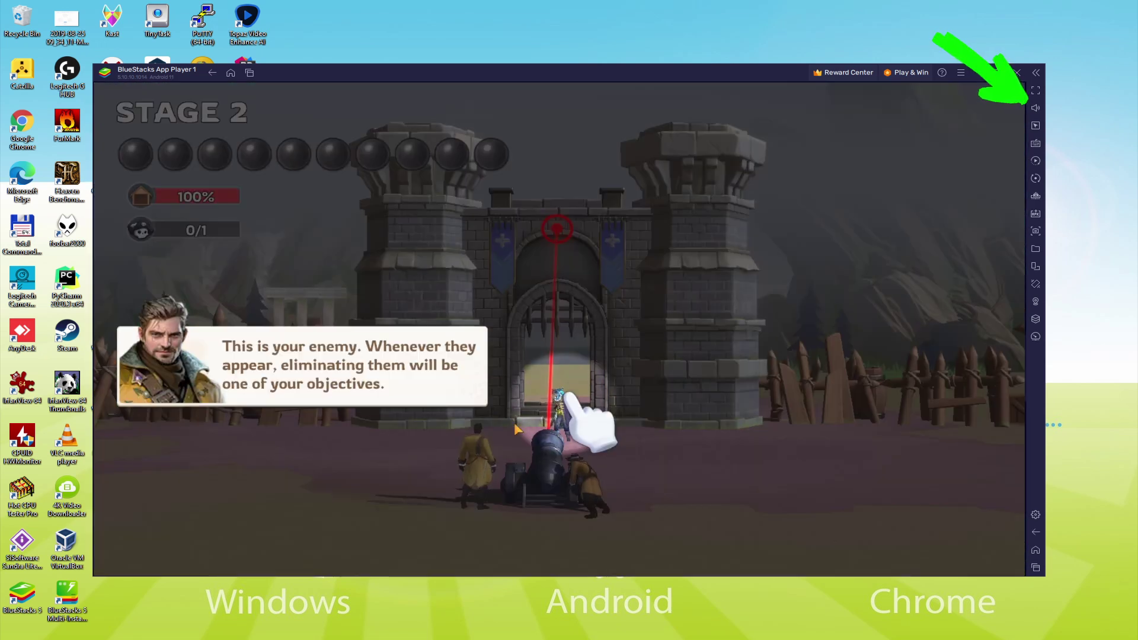
click(562, 408)
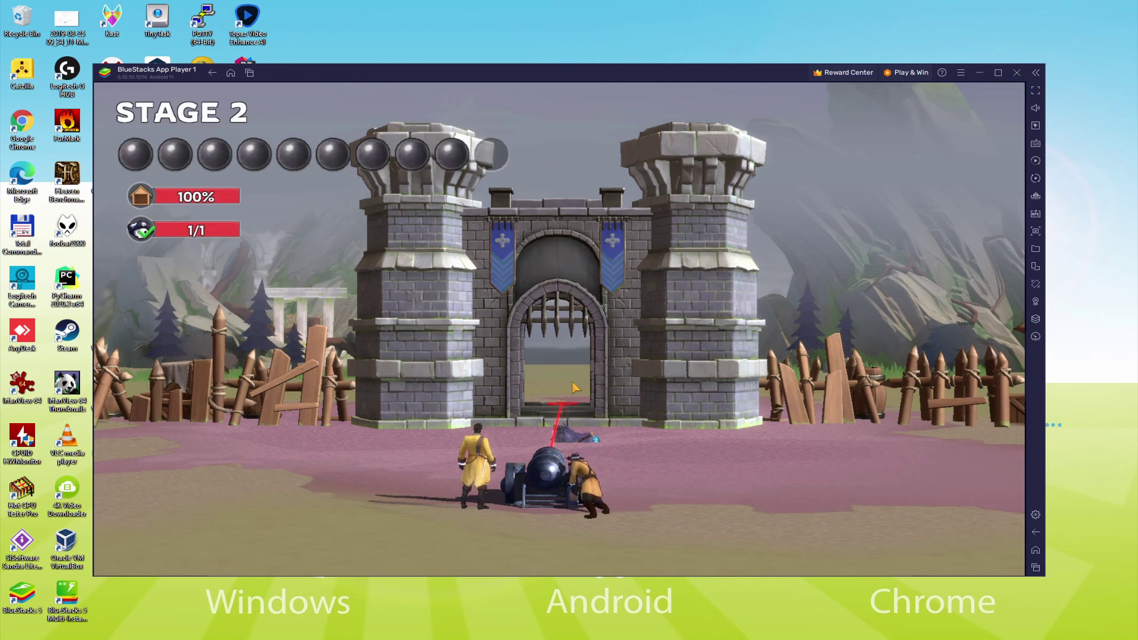
mouse_move(574, 387)
mouse_down()
mouse_move(580, 402)
mouse_move(553, 262)
mouse_move(514, 300)
mouse_move(455, 273)
mouse_move(564, 396)
mouse_move(490, 321)
mouse_move(682, 319)
mouse_up()
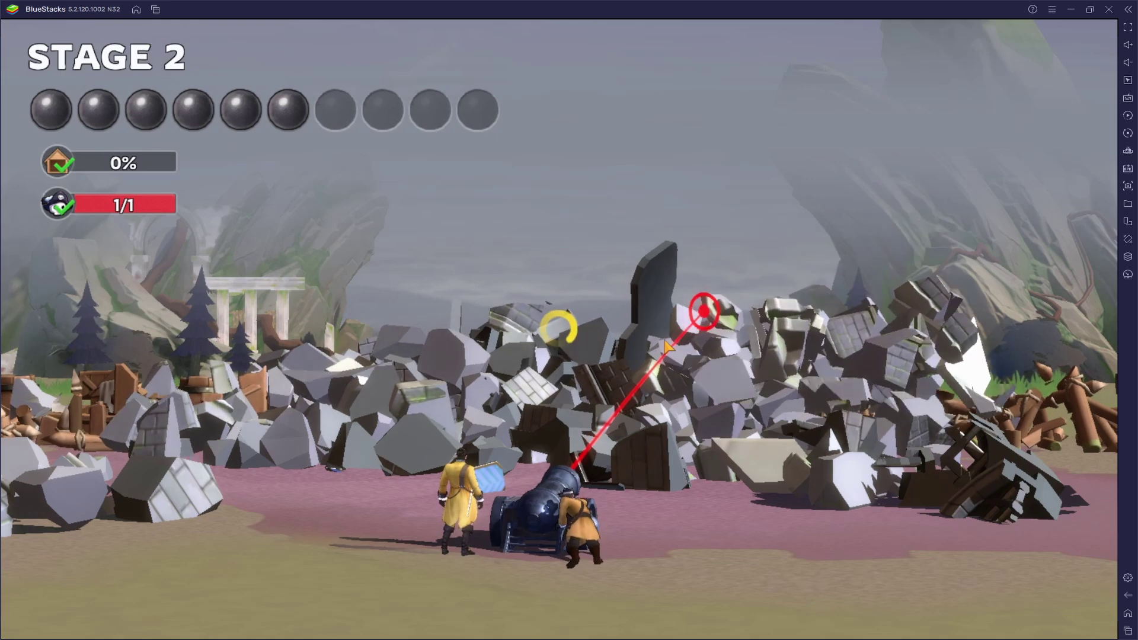
drag(662, 354, 672, 338)
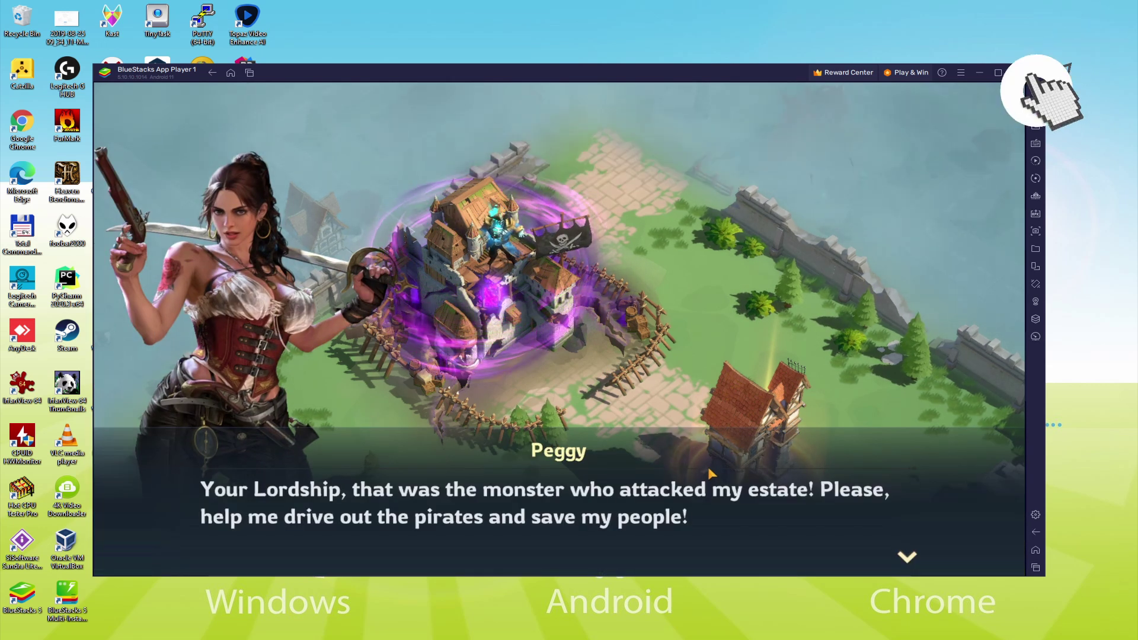
- Advance through the Peggy and Rozabela dialogue and start the battle at the timber-framed tower
click(708, 467)
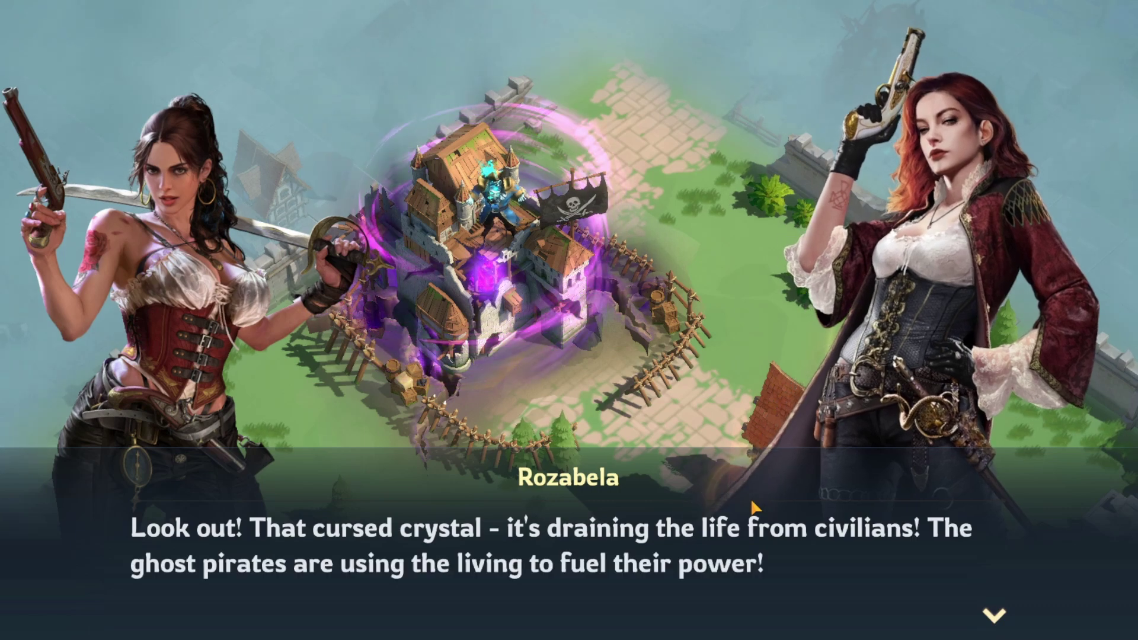
click(753, 507)
click(753, 507)
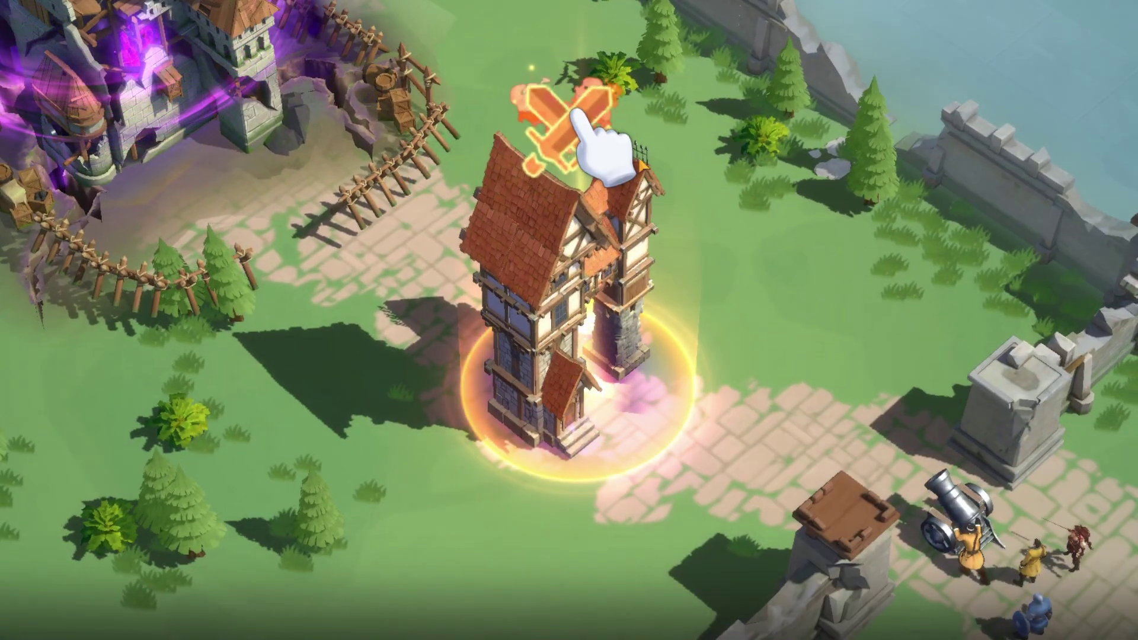
click(570, 146)
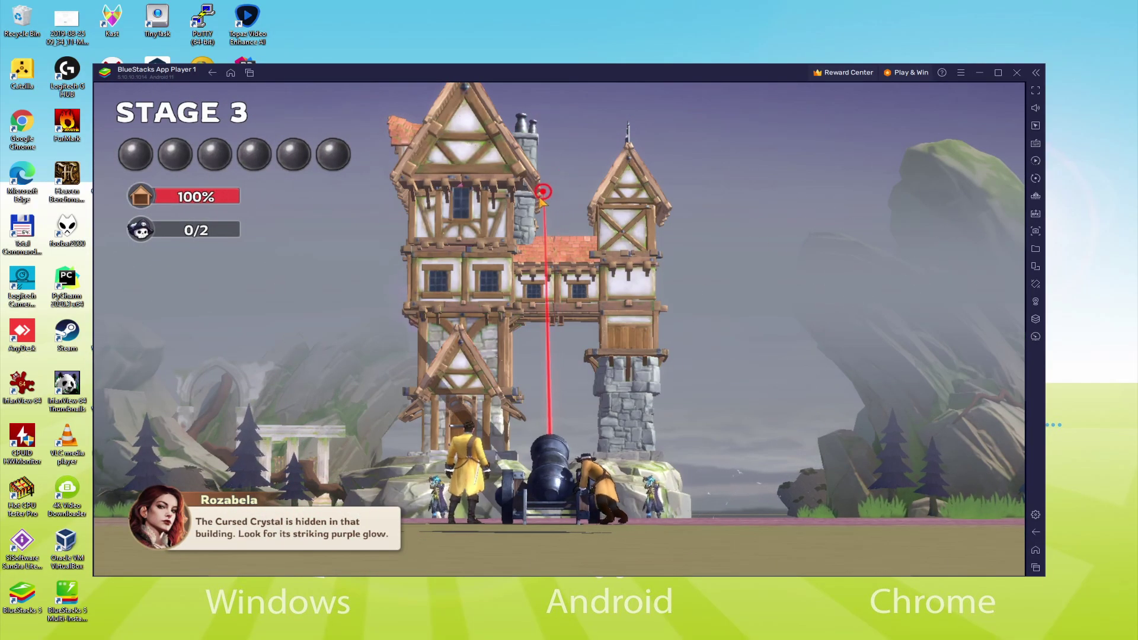
- Shoot both Stage 3 ghosts and fire the cannon at the lower supports of the timber-framed tower
click(437, 493)
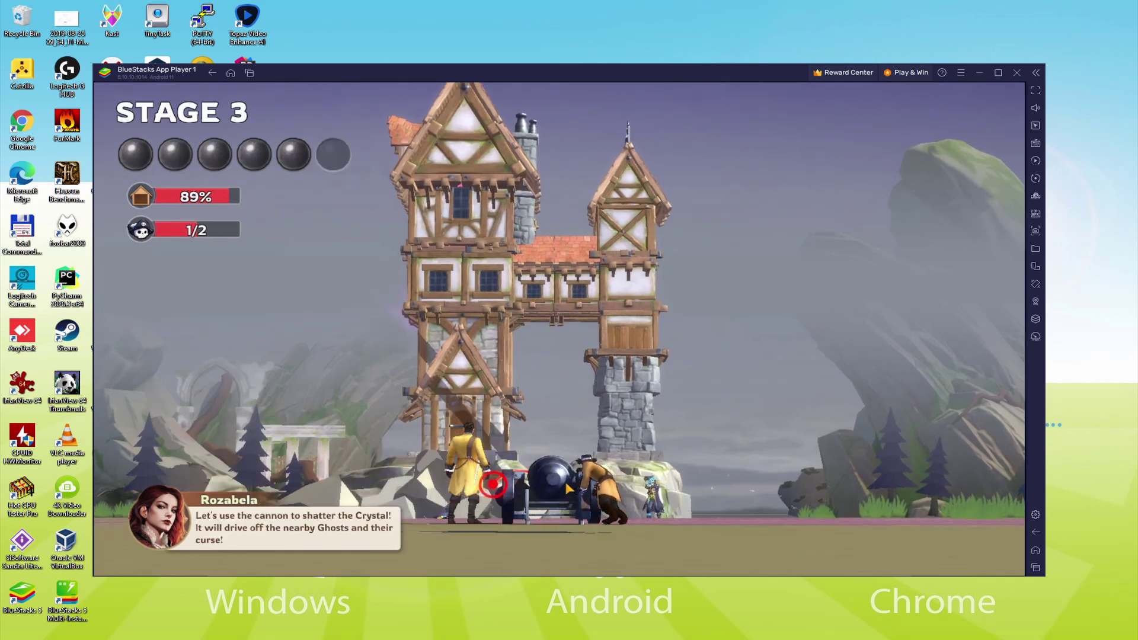
click(649, 486)
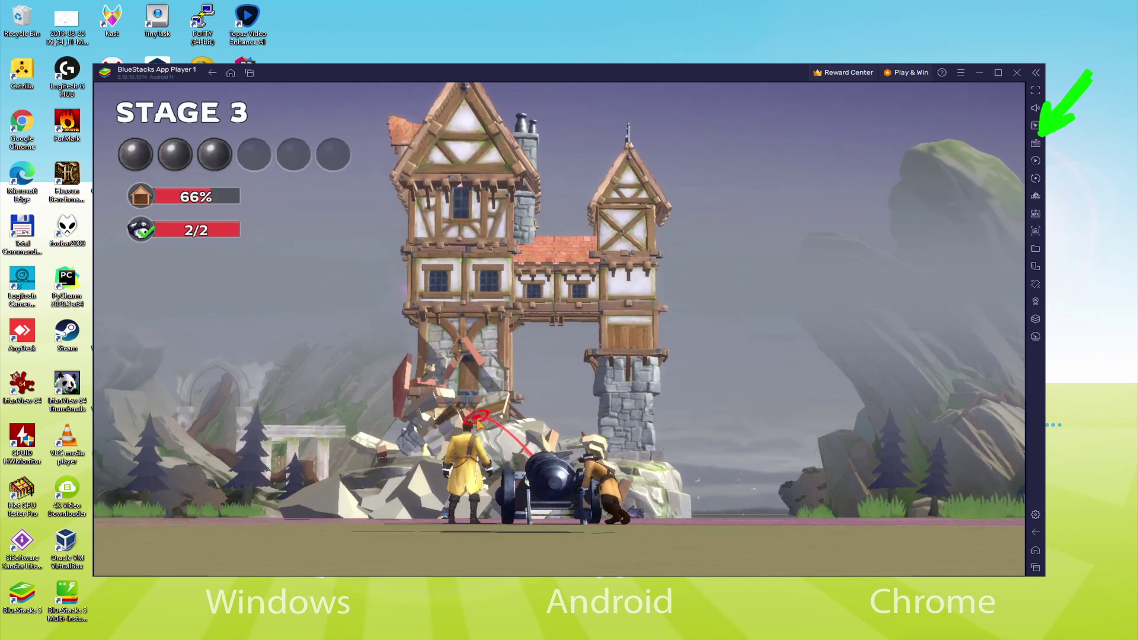
click(485, 415)
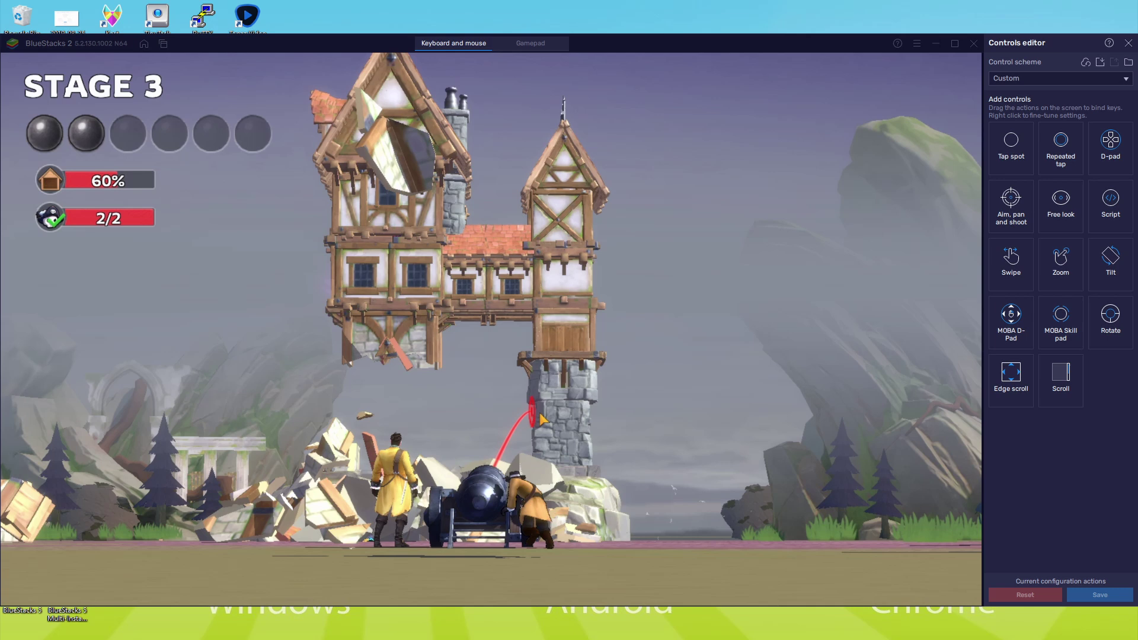
click(541, 419)
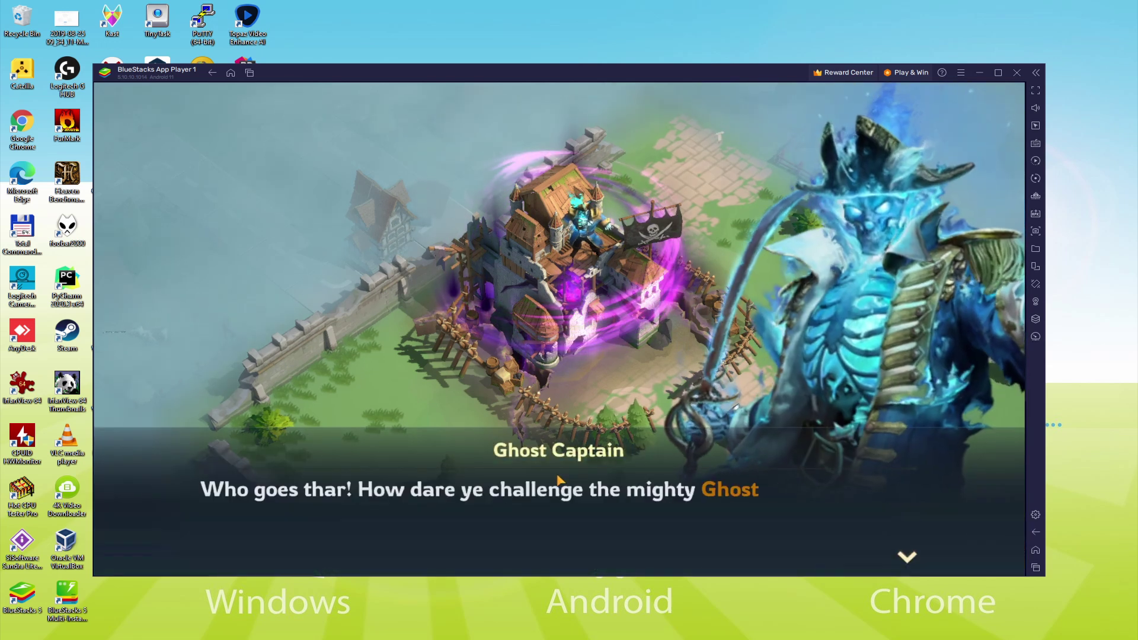
- Advance through the Ghost Captain dialogue and start the Stage 4 battle at the pirate stronghold
click(557, 476)
click(558, 479)
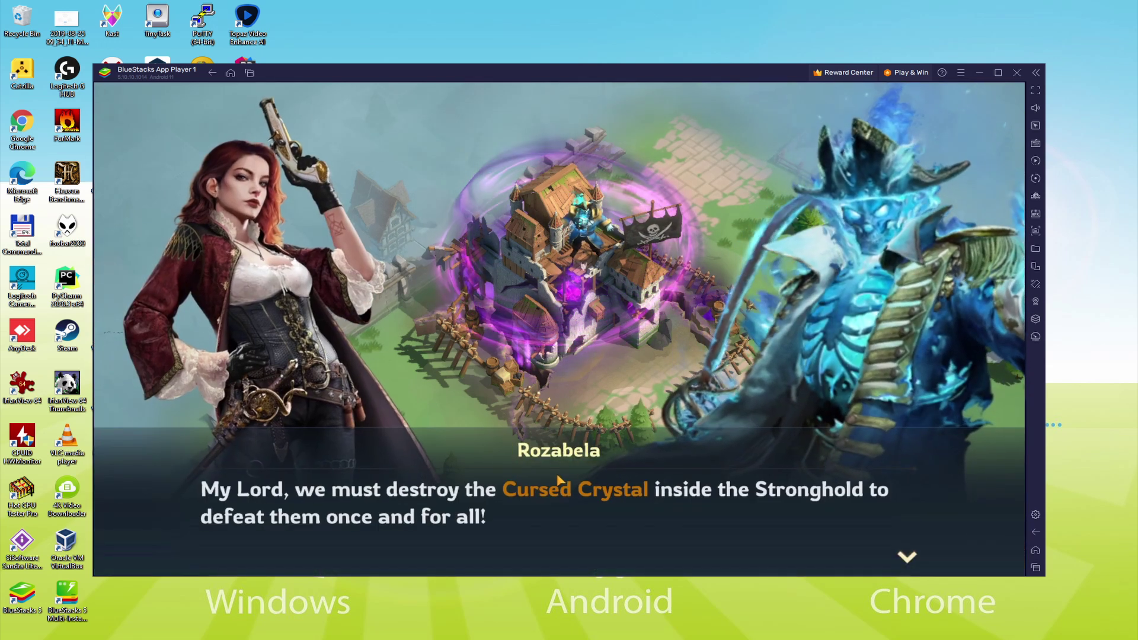
click(559, 479)
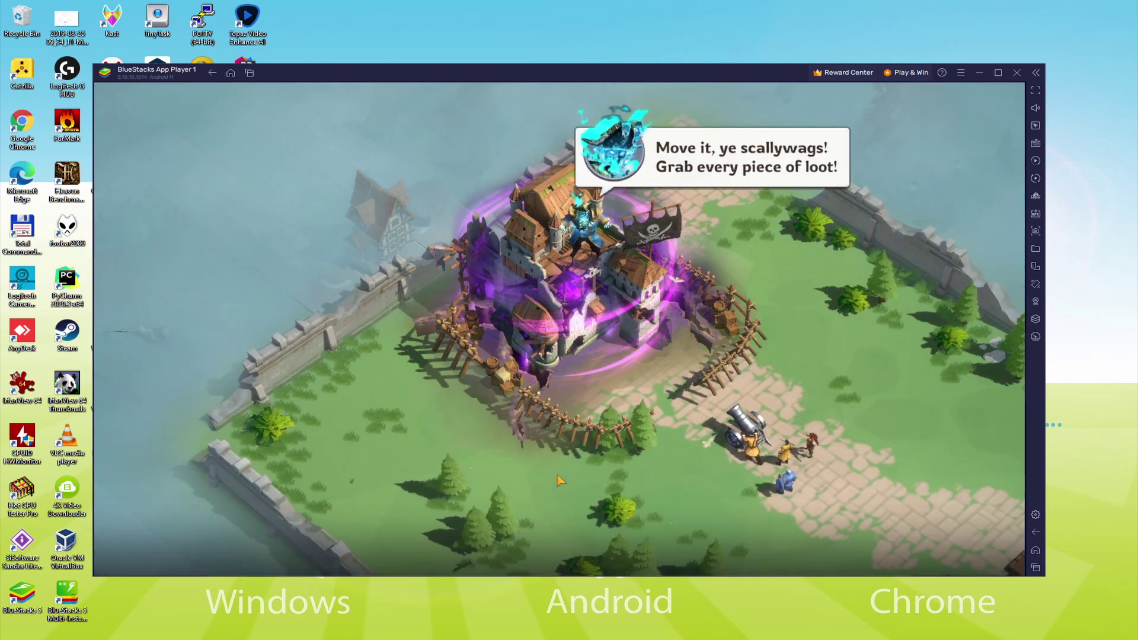
click(575, 293)
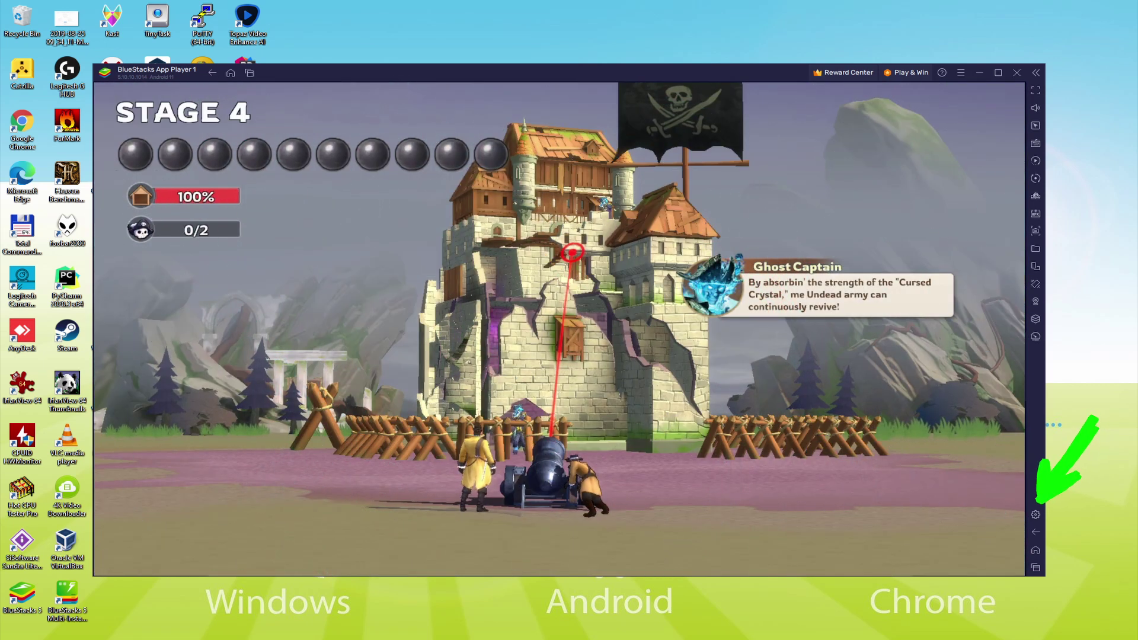
- Fire the cannon at the purple Cursed Crystal inside the Stage 4 stronghold
key(ctrl+shift+i)
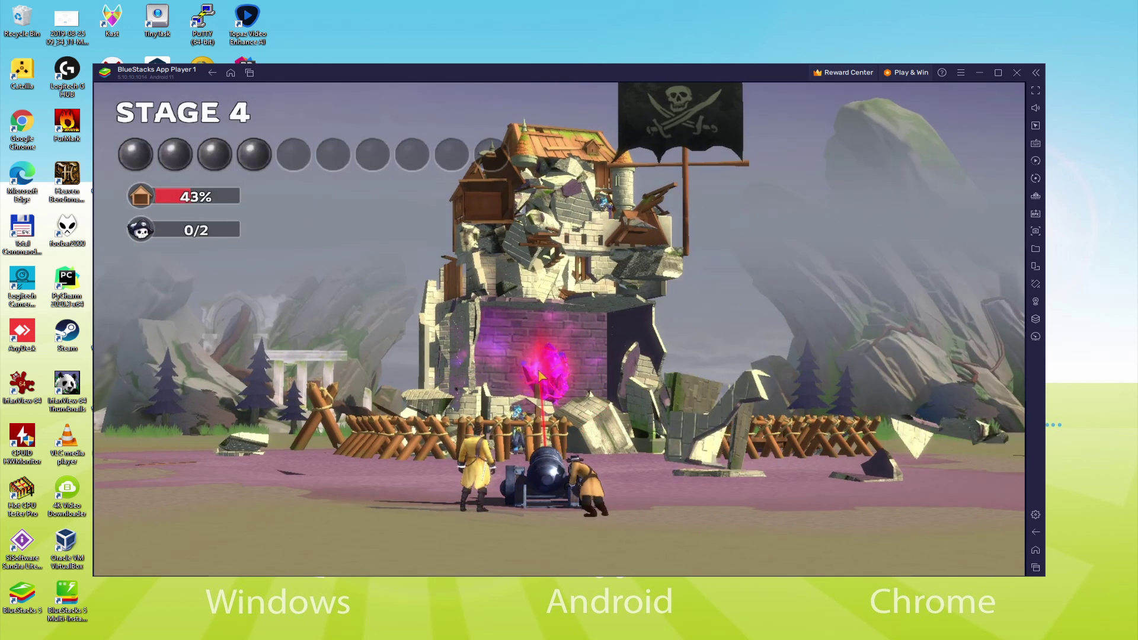
click(575, 350)
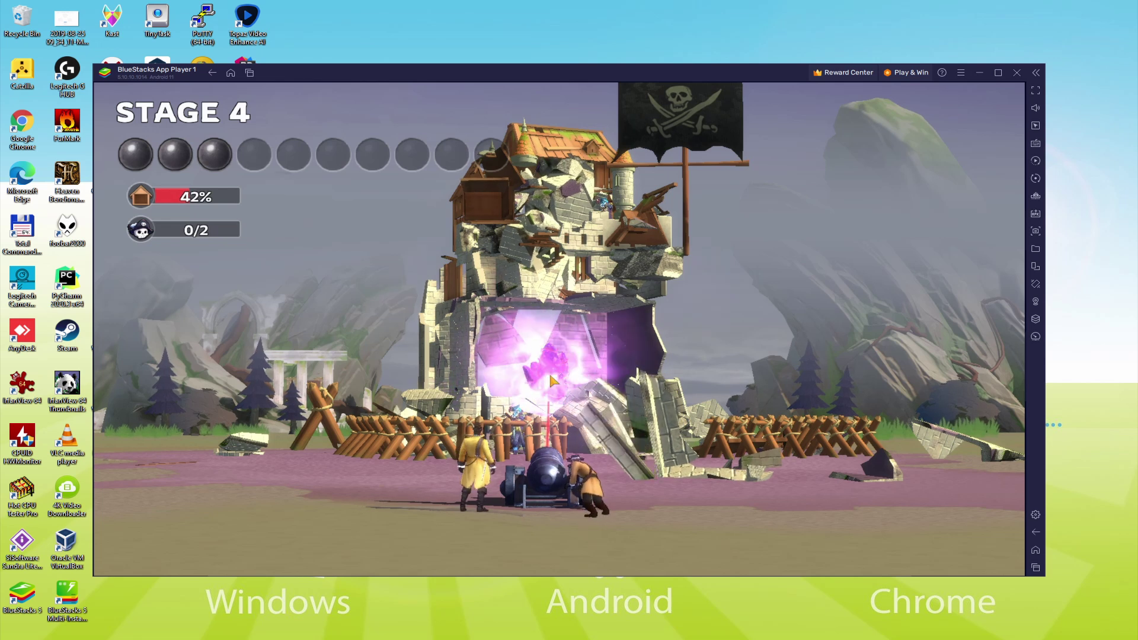
click(550, 377)
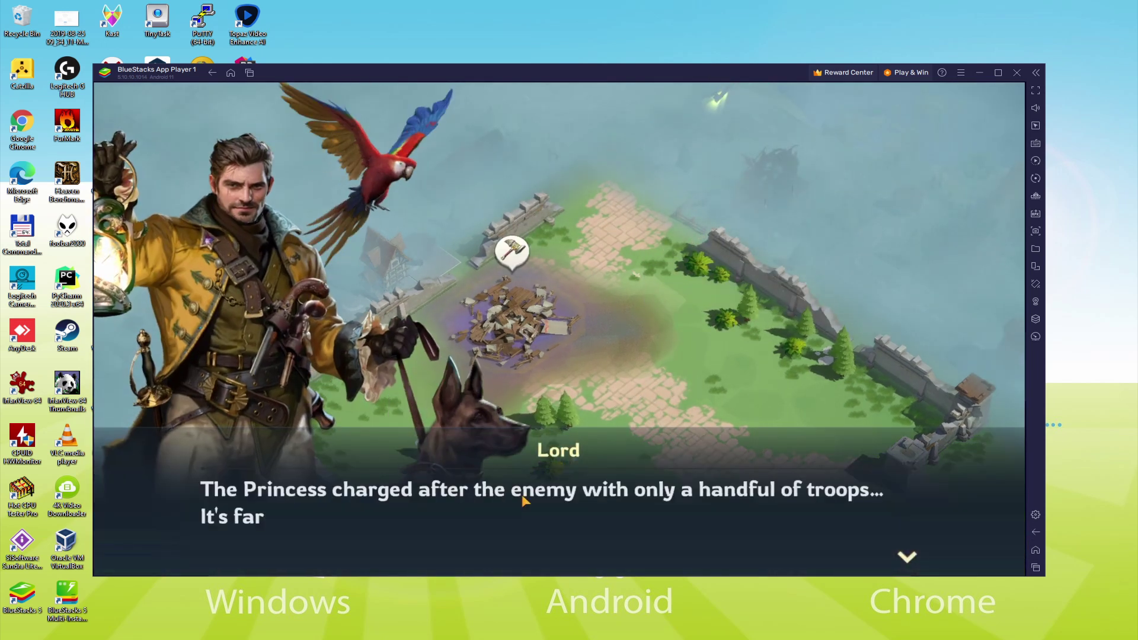
- Advance through the Lord and Rozabela dialogue about sending reinforcements to the Princess
click(521, 495)
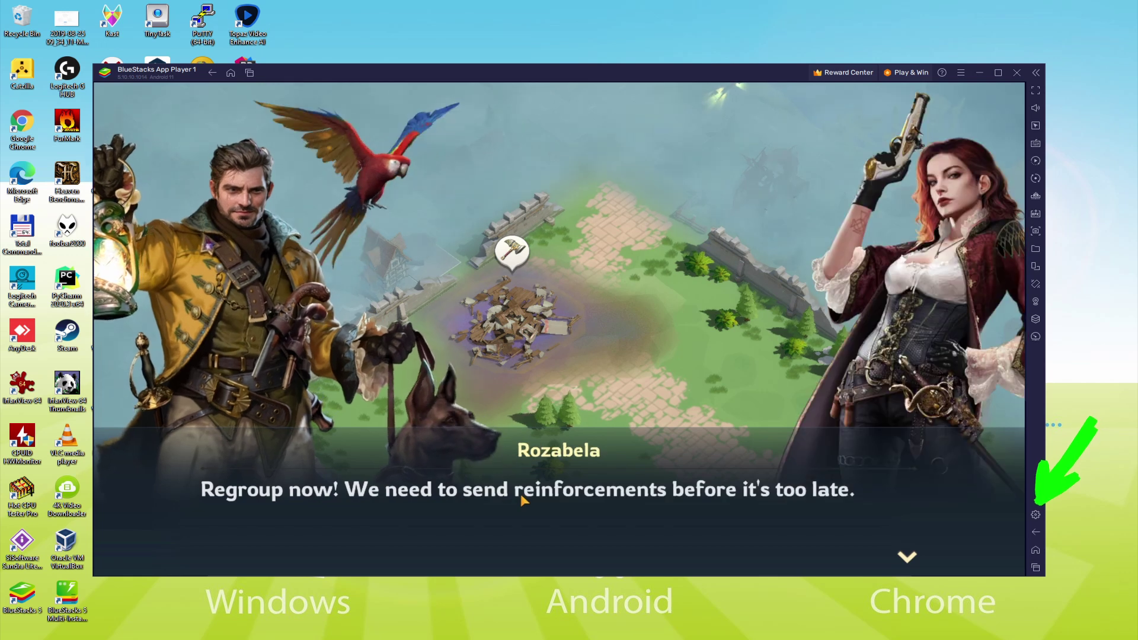
click(520, 493)
click(520, 494)
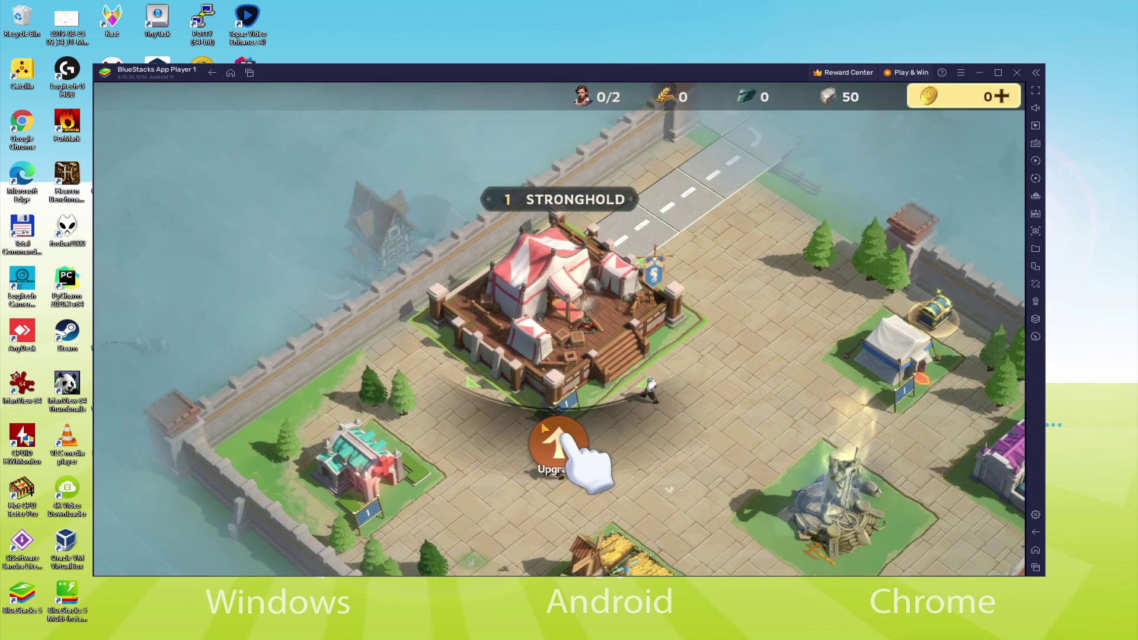
- Upgrade the Stronghold to level 2, unwrap the finished building's gift box and dismiss the upgrade summary
click(558, 449)
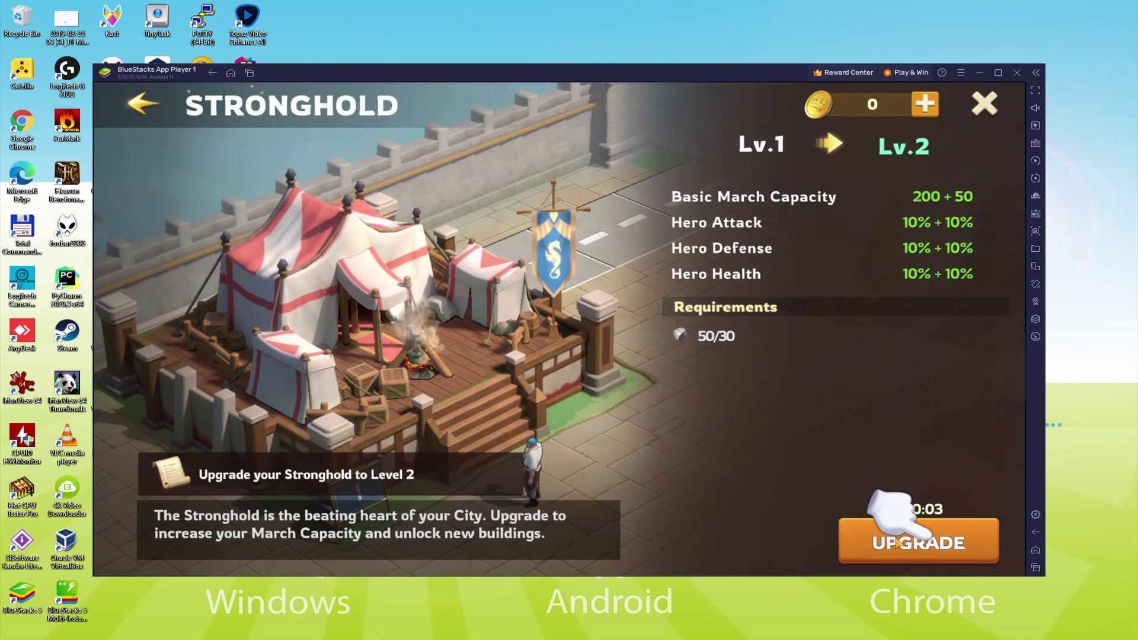
click(899, 543)
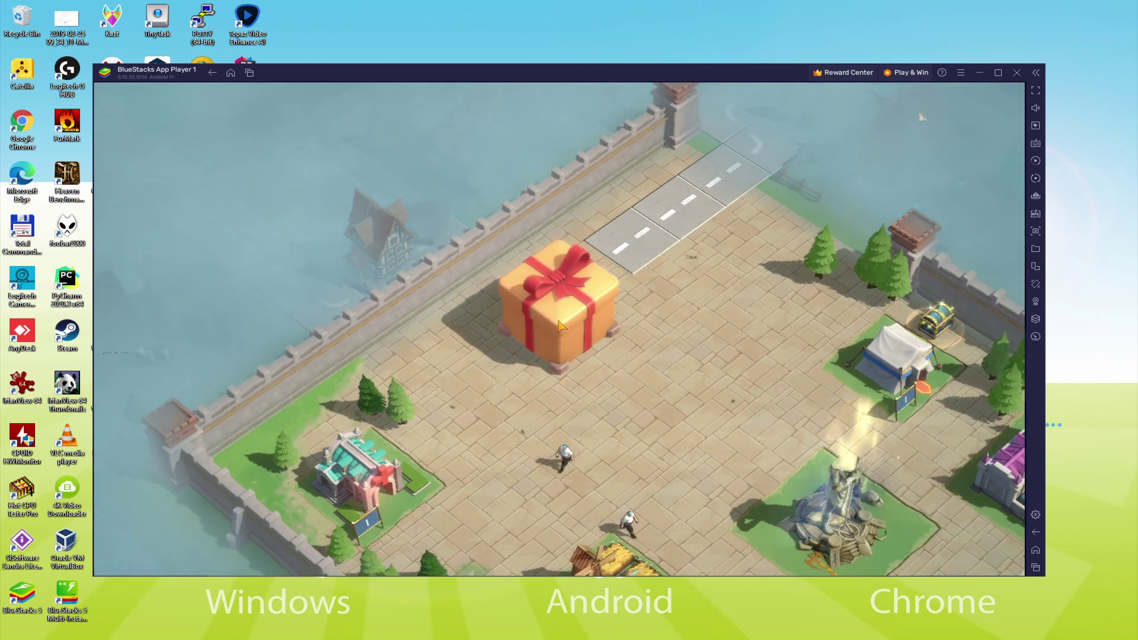
click(559, 325)
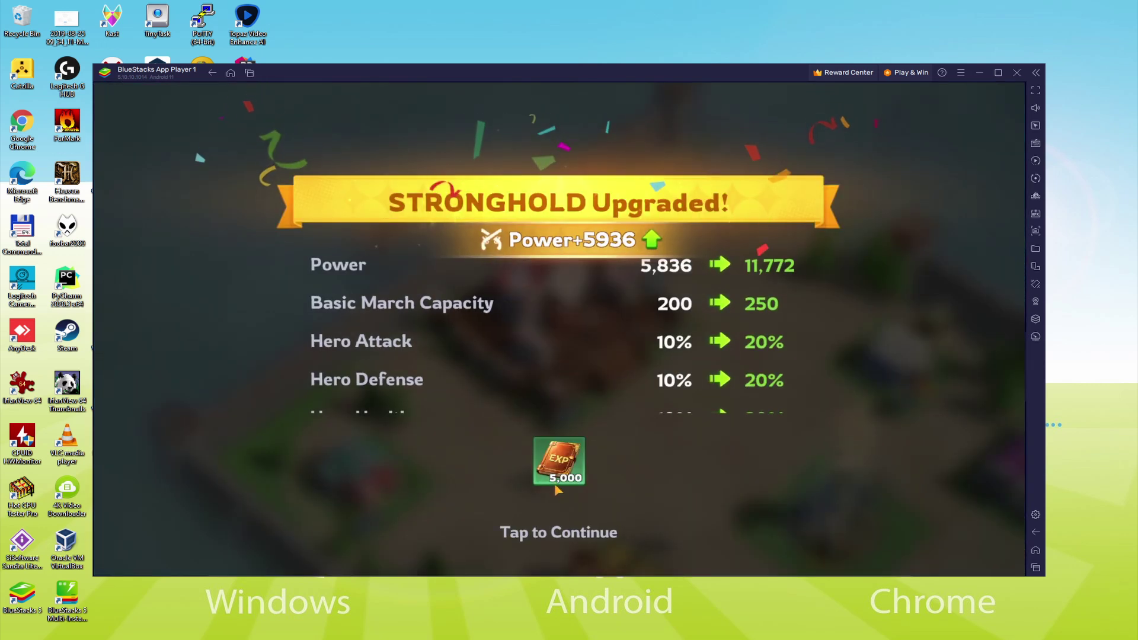
click(559, 532)
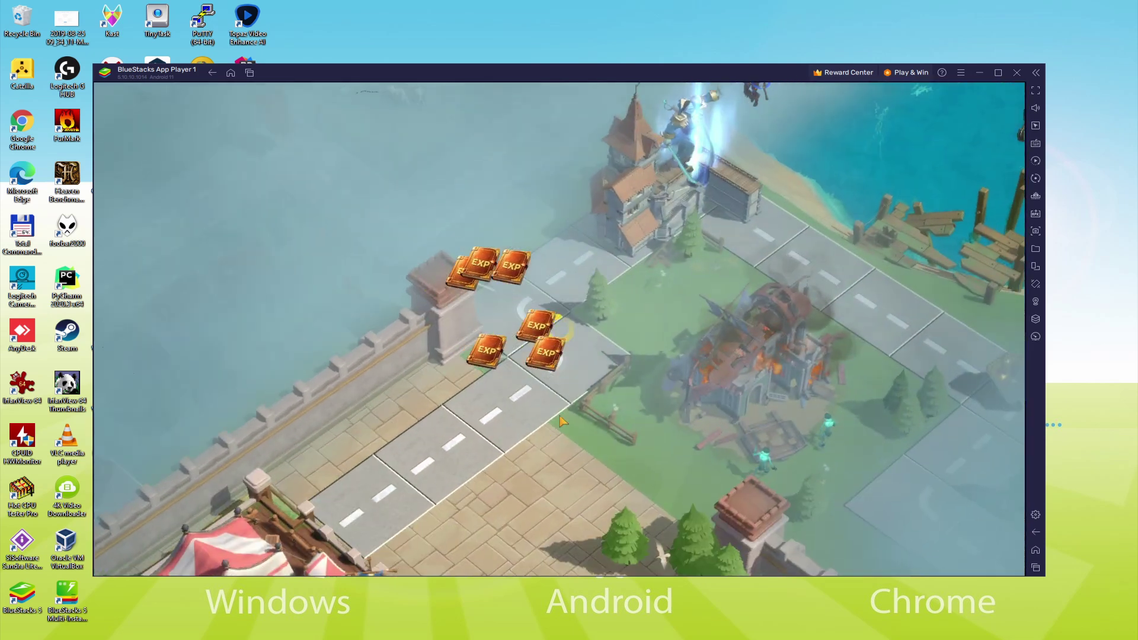